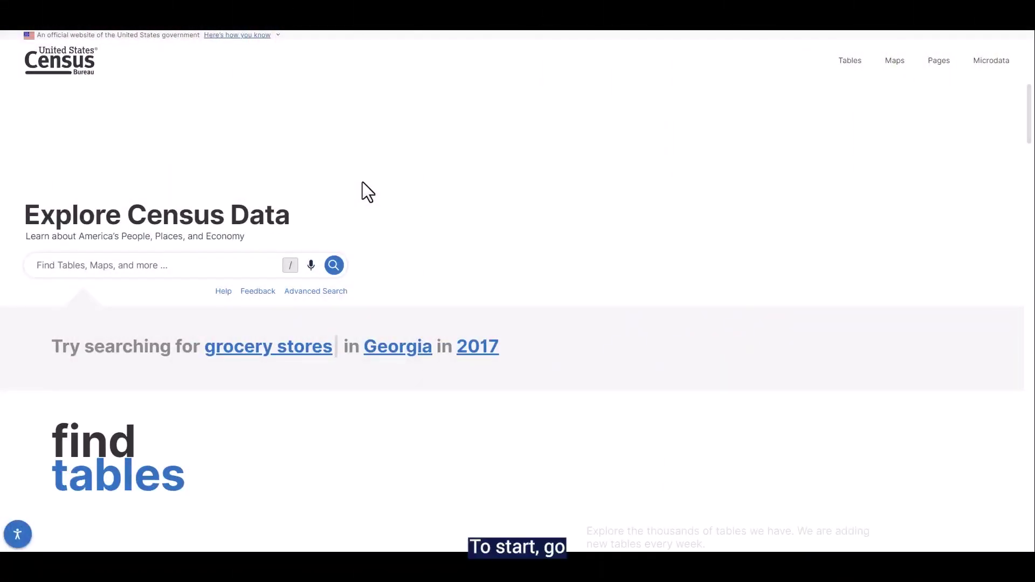
Search data.census.gov for "urban and rural" to list the matching tables
left_click(182, 267)
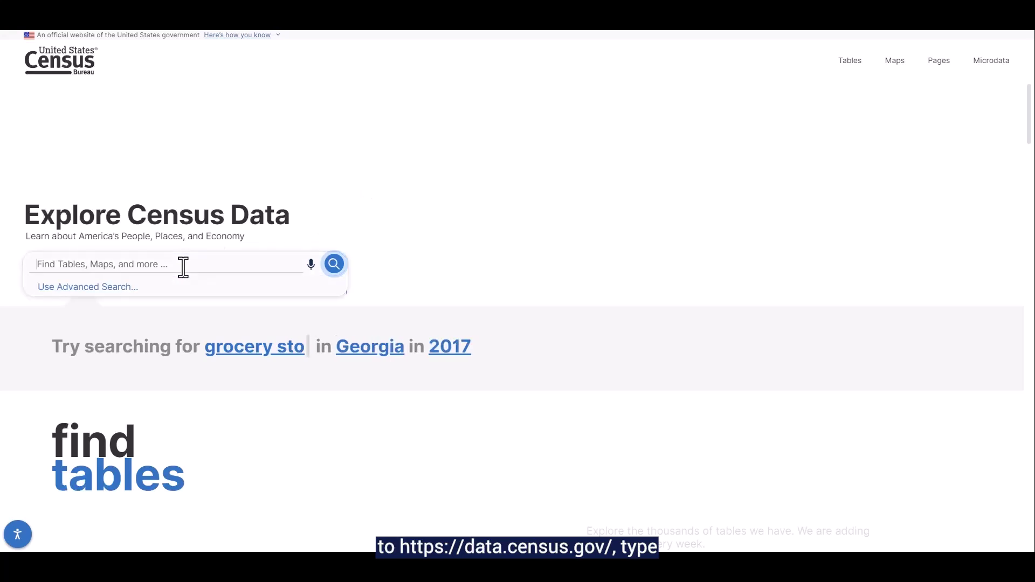
type("urban and")
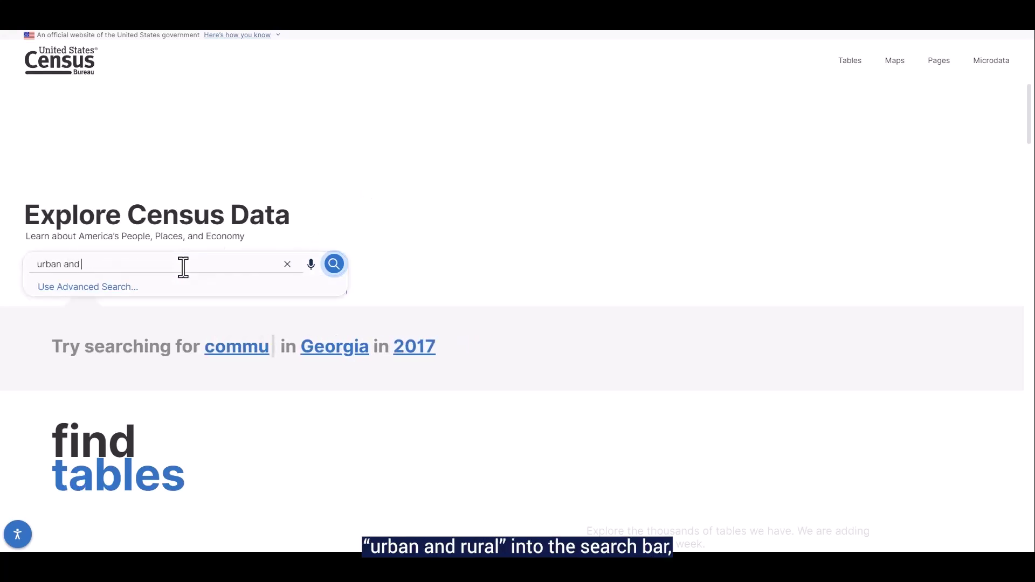
type(" rural")
key("Return")
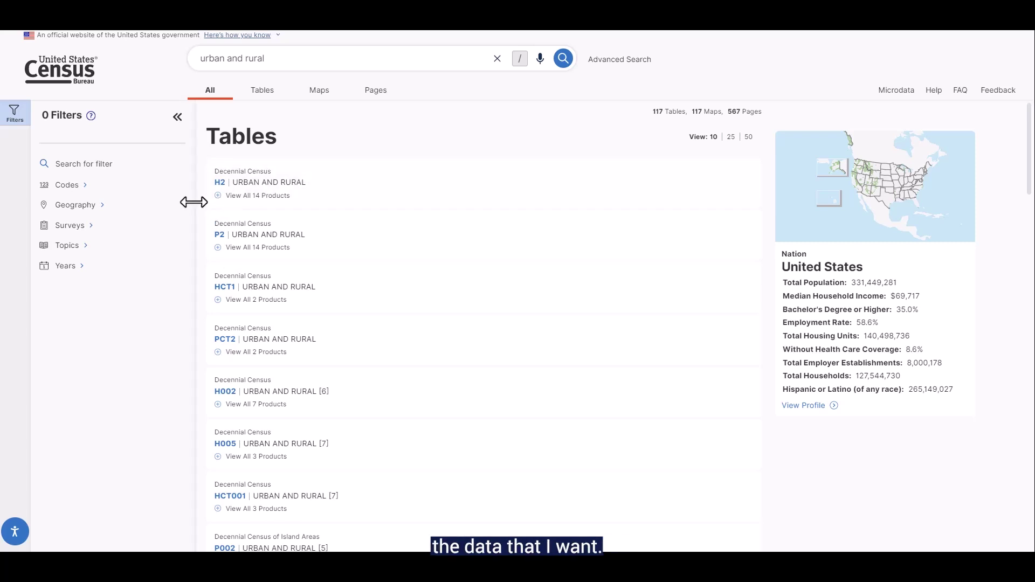
Add a Geography > County filter for Kent County, Rhode Island
left_click(159, 216)
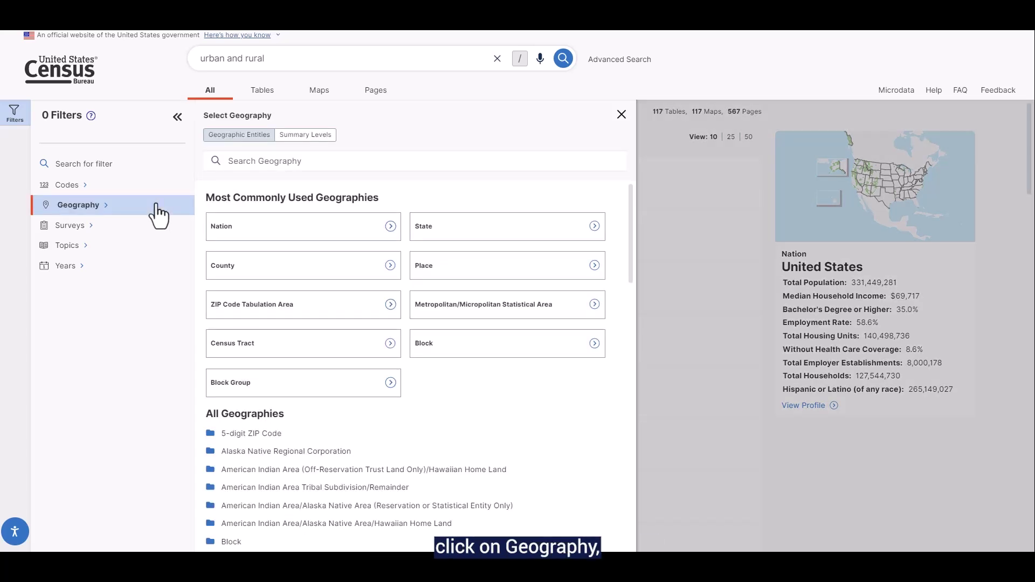
left_click(212, 277)
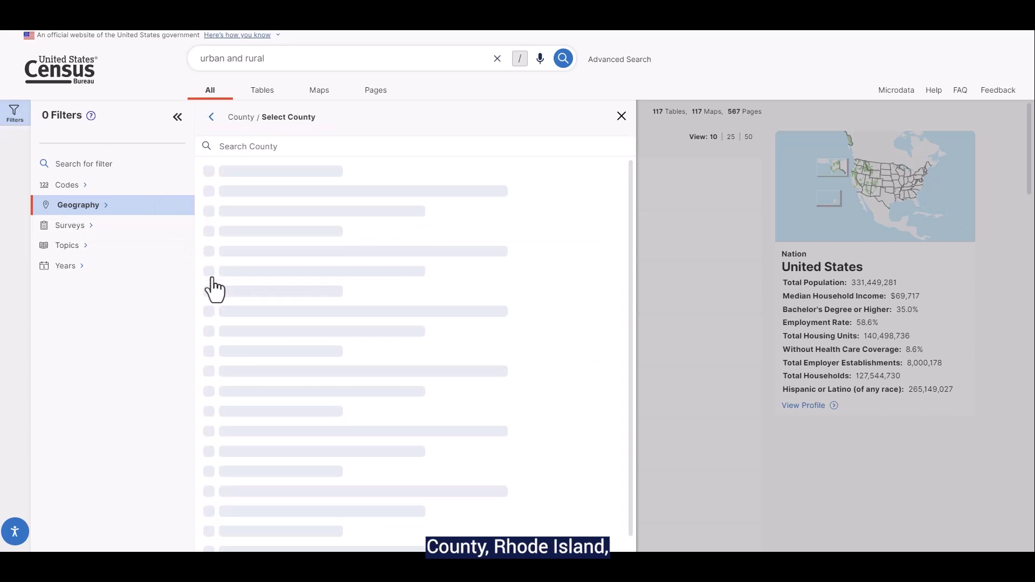
scroll(212, 278, "down", 3)
scroll(213, 278, "down", 5)
scroll(212, 283, "down", 3)
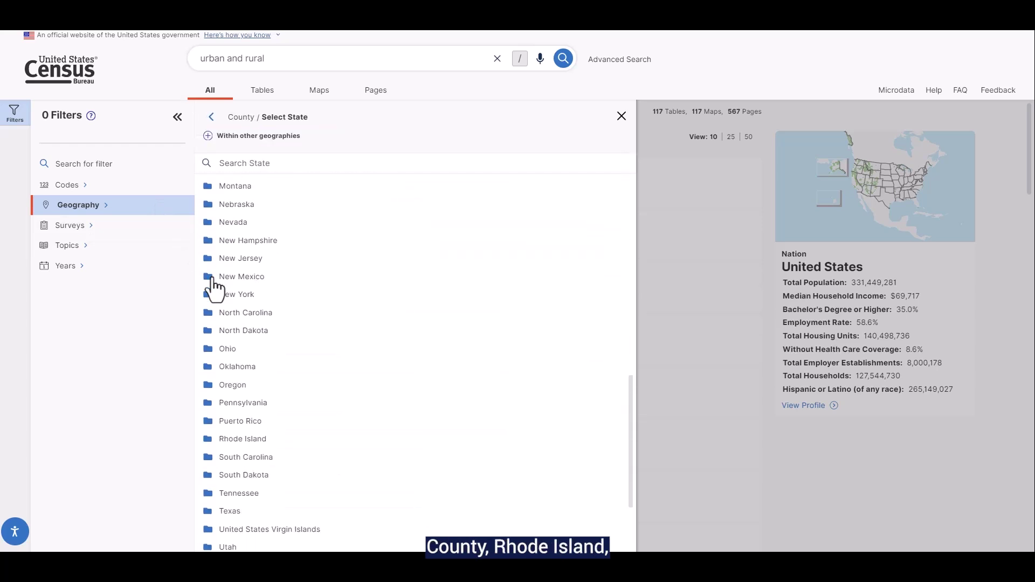
left_click(208, 441)
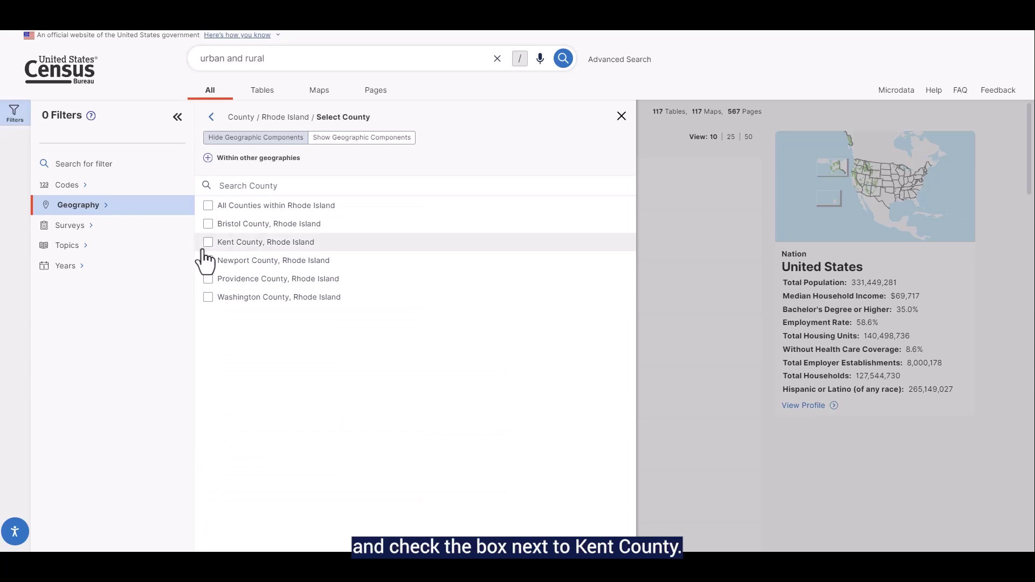
left_click(208, 241)
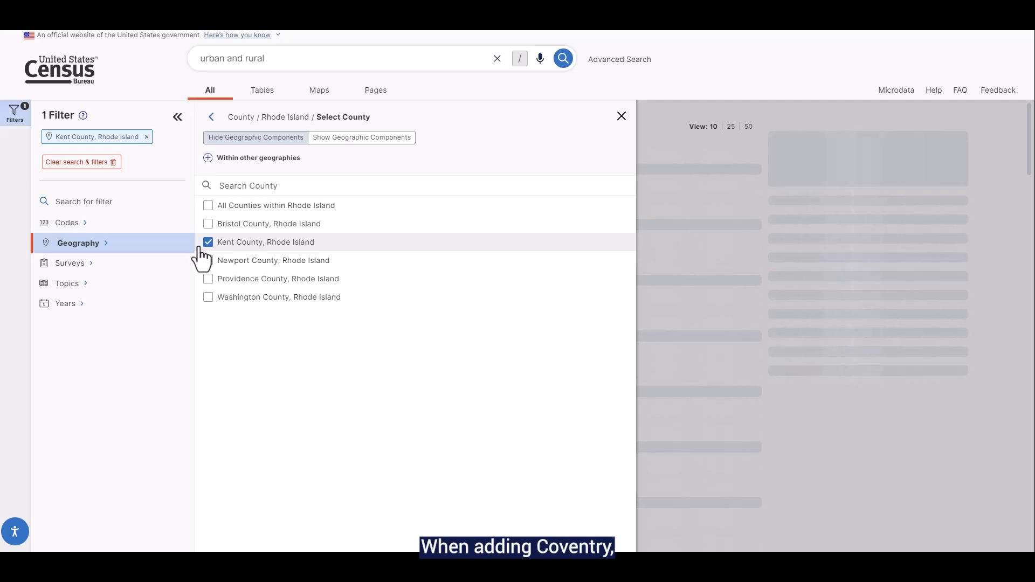
Add a County Subdivision filter for Coventry town, Kent County, Rhode Island
left_click(166, 248)
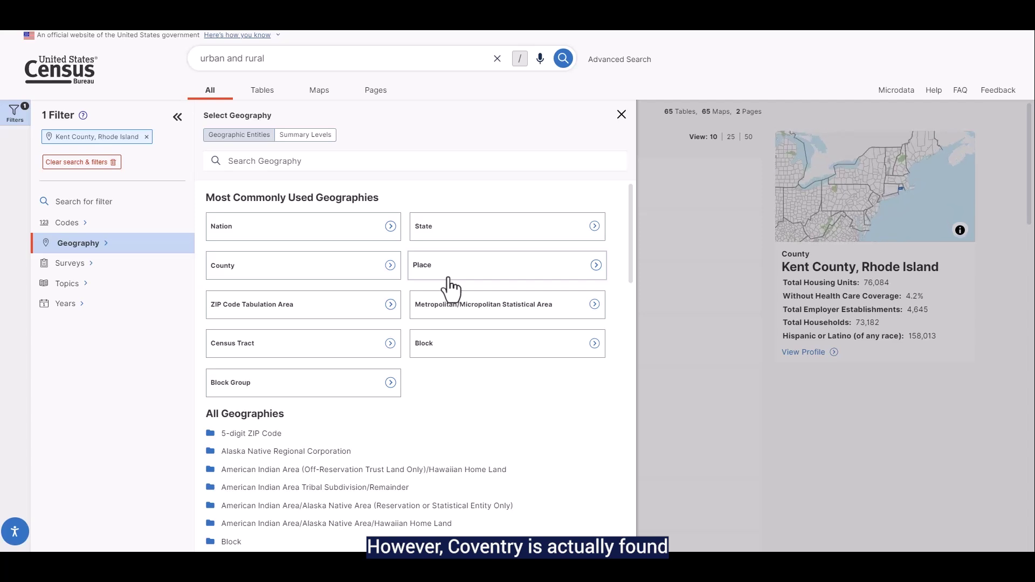
scroll(439, 386, "down", 1)
scroll(434, 416, "down", 2)
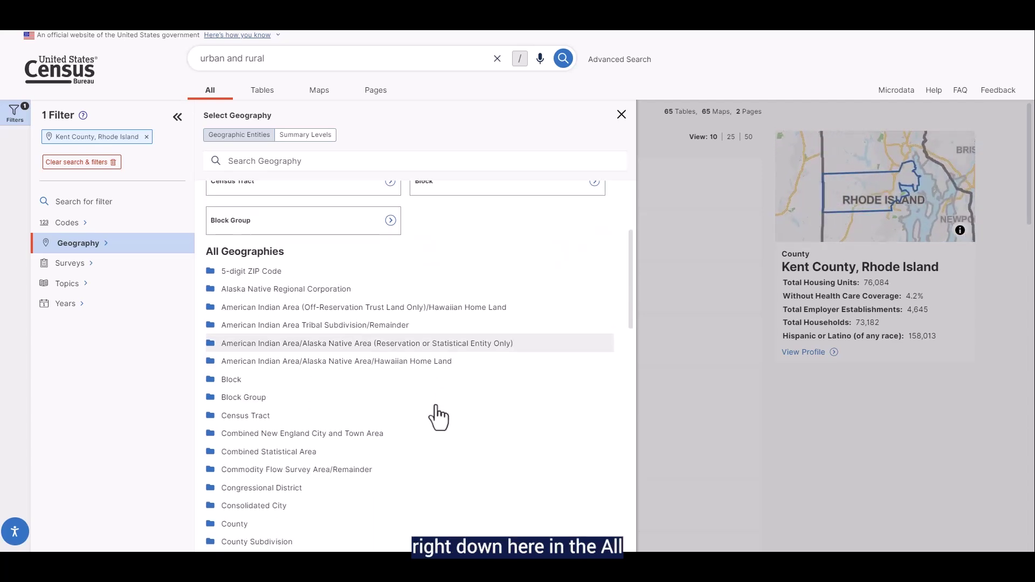
scroll(434, 416, "down", 1)
scroll(434, 416, "down", 1)
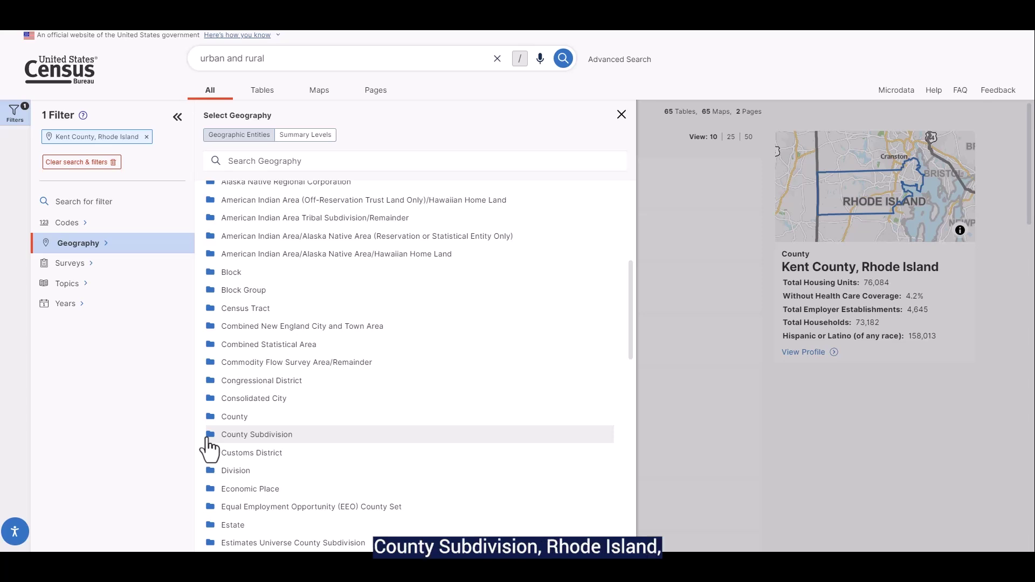
left_click(209, 435)
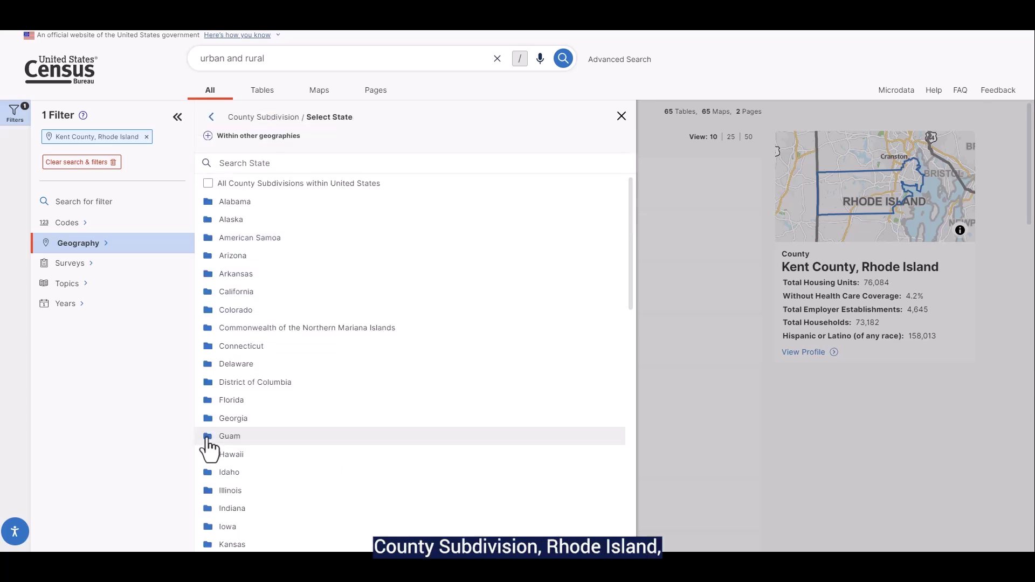
scroll(208, 441, "down", 1)
scroll(208, 441, "down", 2)
scroll(208, 441, "down", 2)
scroll(208, 441, "down", 1)
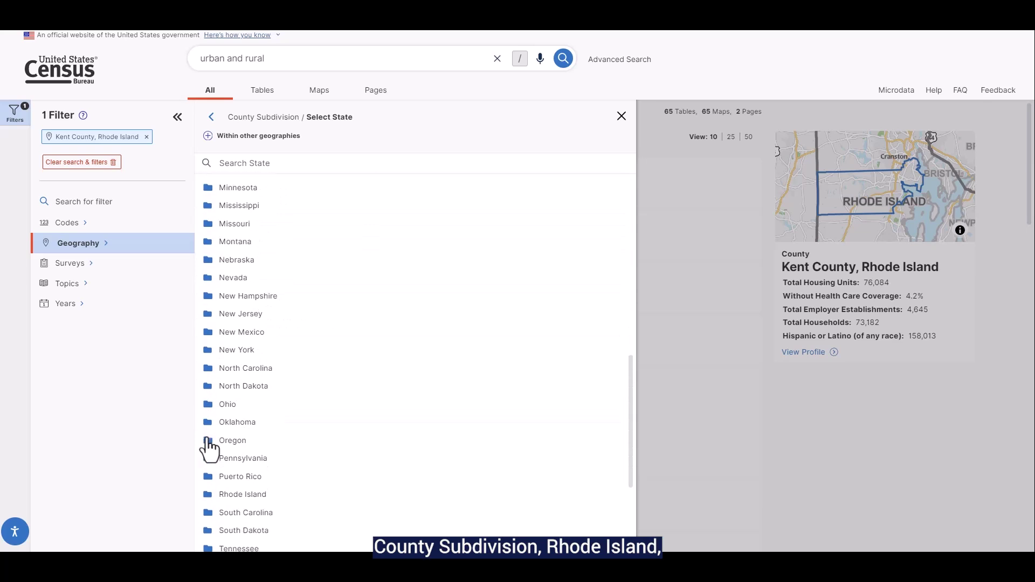
scroll(208, 448, "down", 1)
left_click(207, 444)
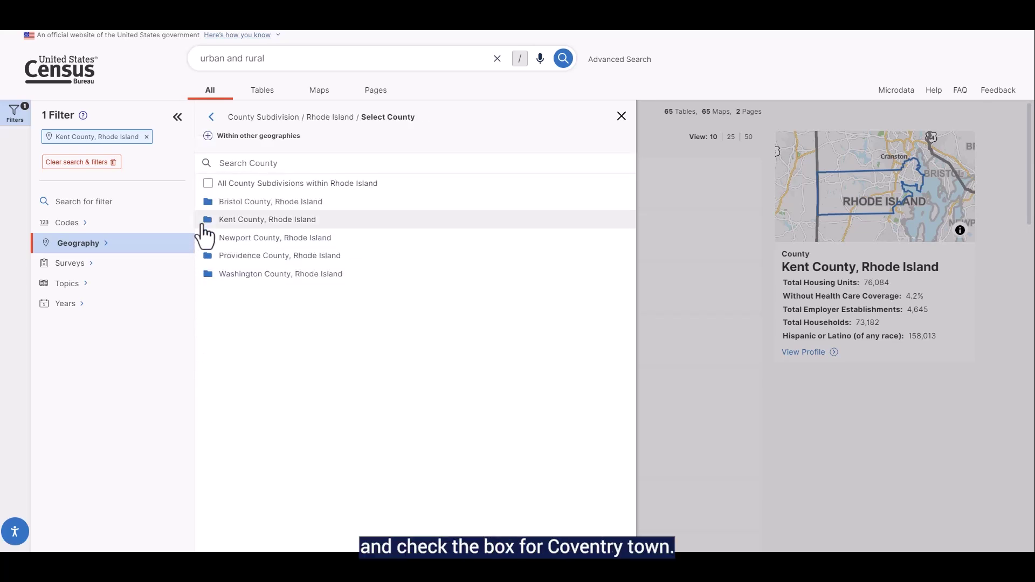
left_click(208, 220)
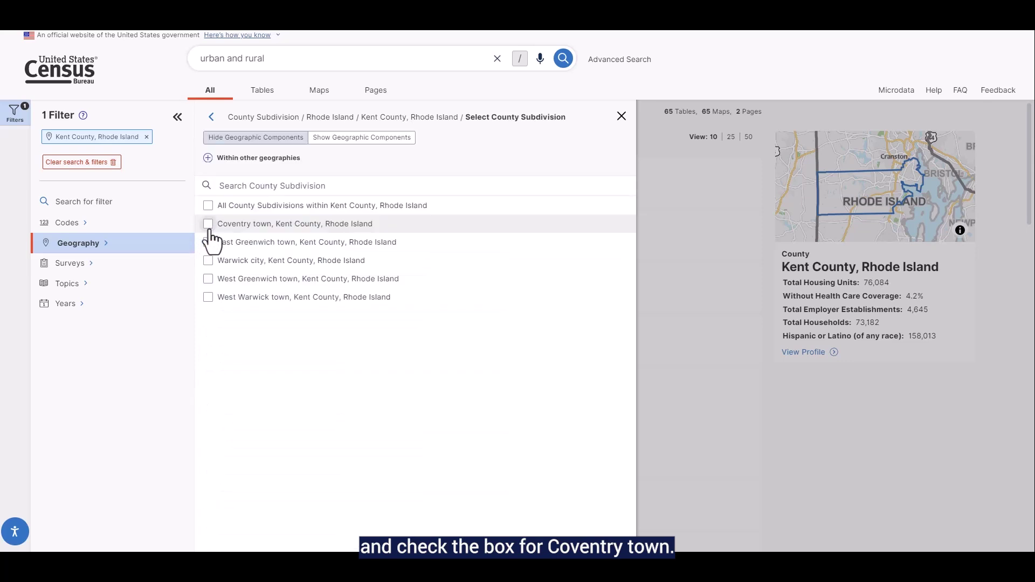
left_click(208, 224)
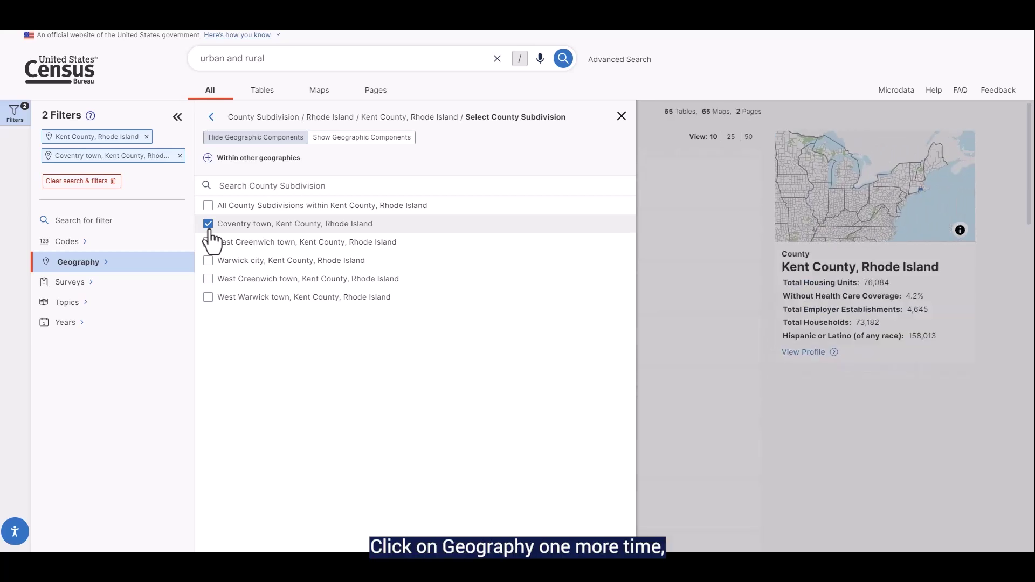
Add Rhode Island ZIP Code Tabulation Area filters ZCTA5 02816 and ZCTA5 02827
left_click(173, 266)
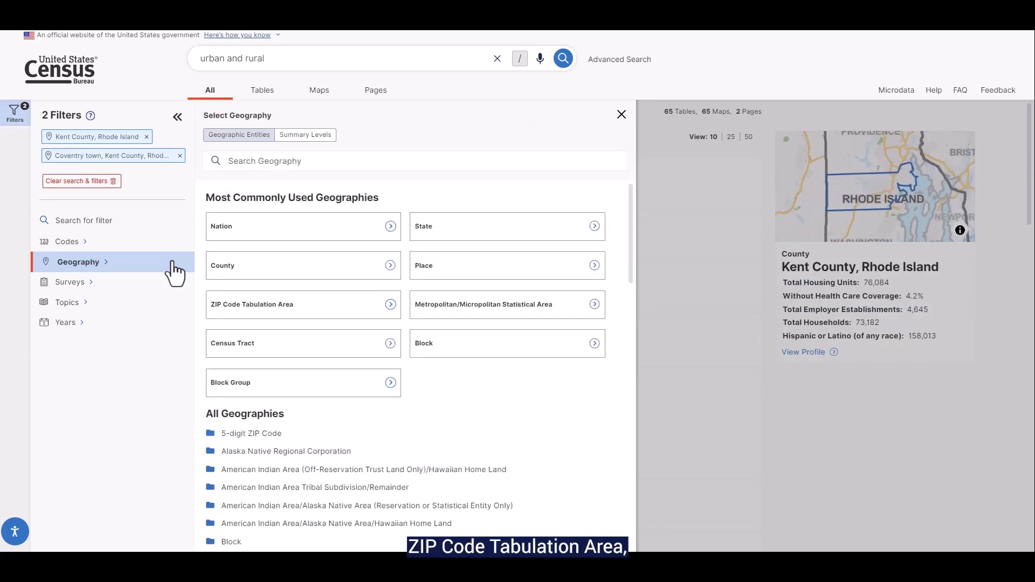
left_click(213, 314)
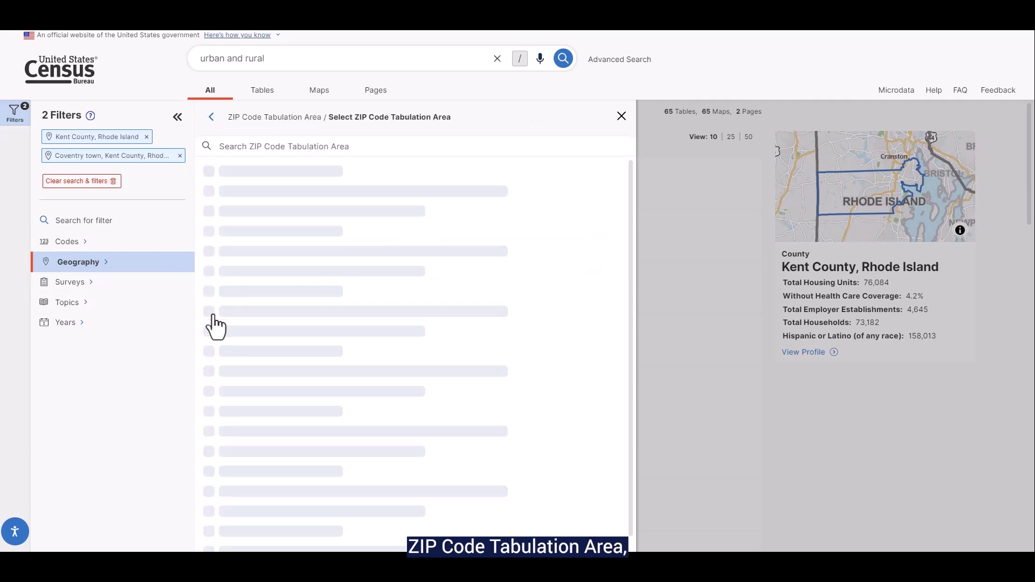
scroll(213, 322, "down", 1)
scroll(213, 322, "down", 3)
scroll(213, 321, "down", 2)
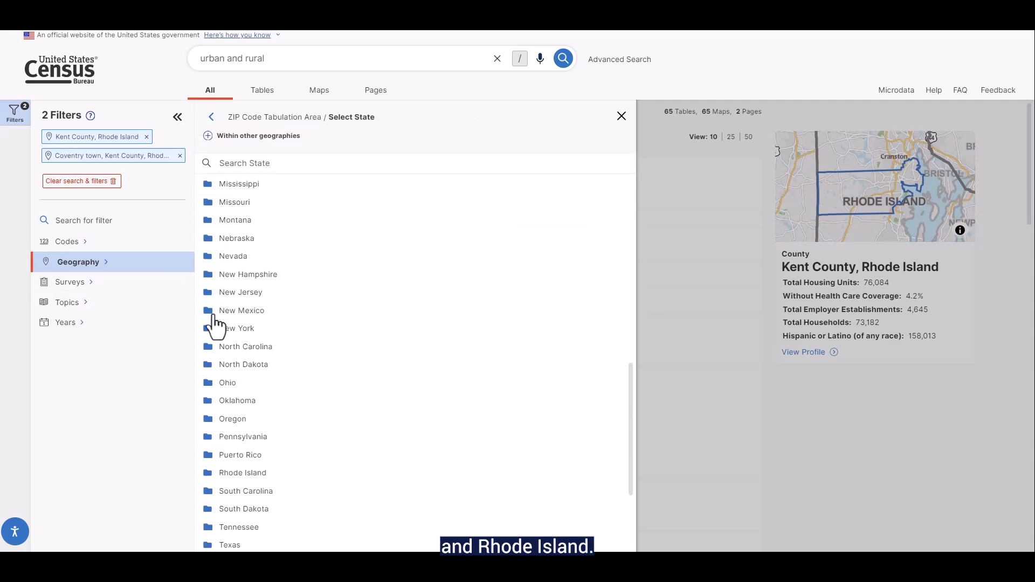
scroll(213, 324, "down", 1)
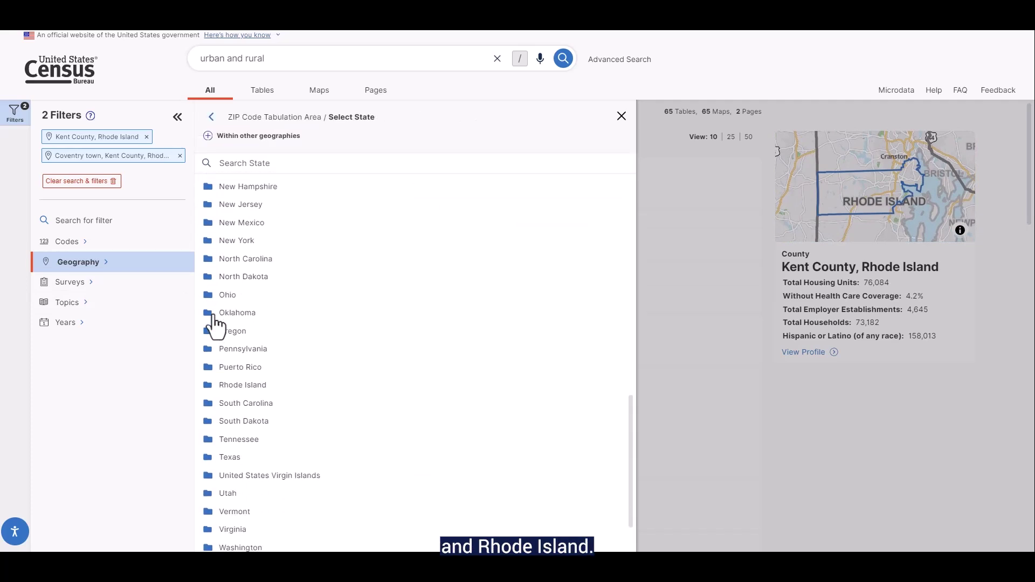
left_click(204, 386)
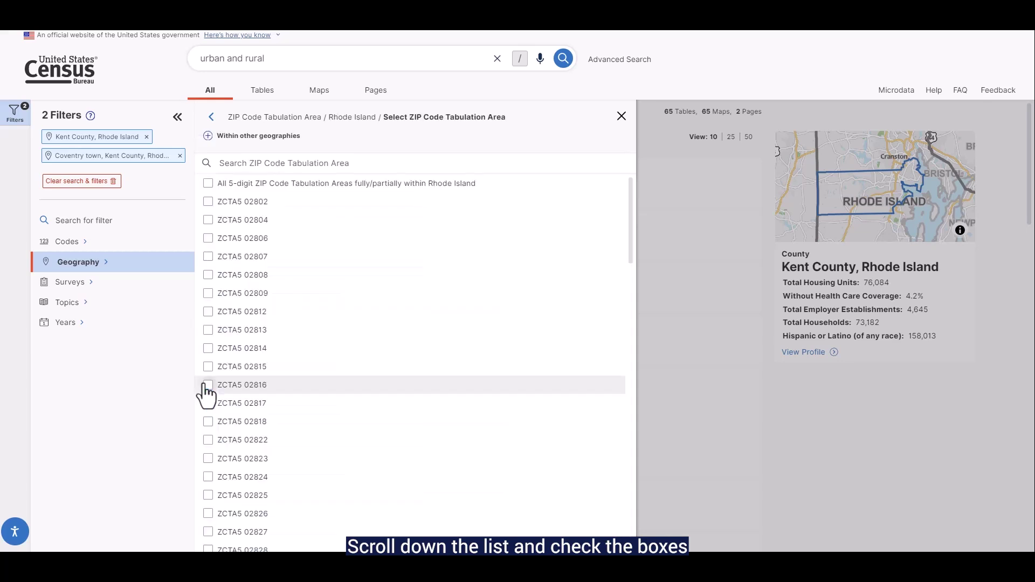
scroll(204, 392, "down", 1)
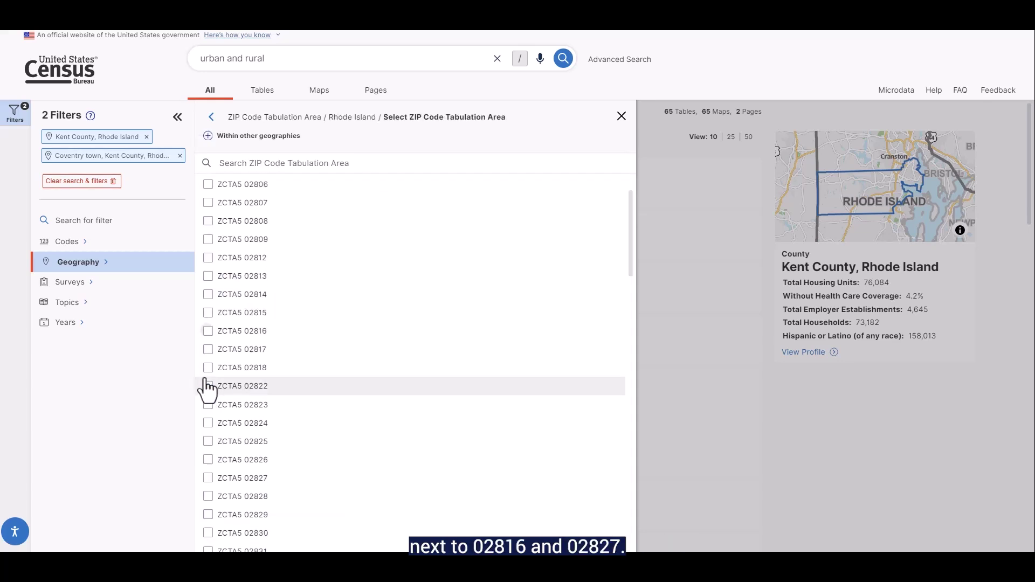
left_click(208, 334)
scroll(209, 340, "down", 2)
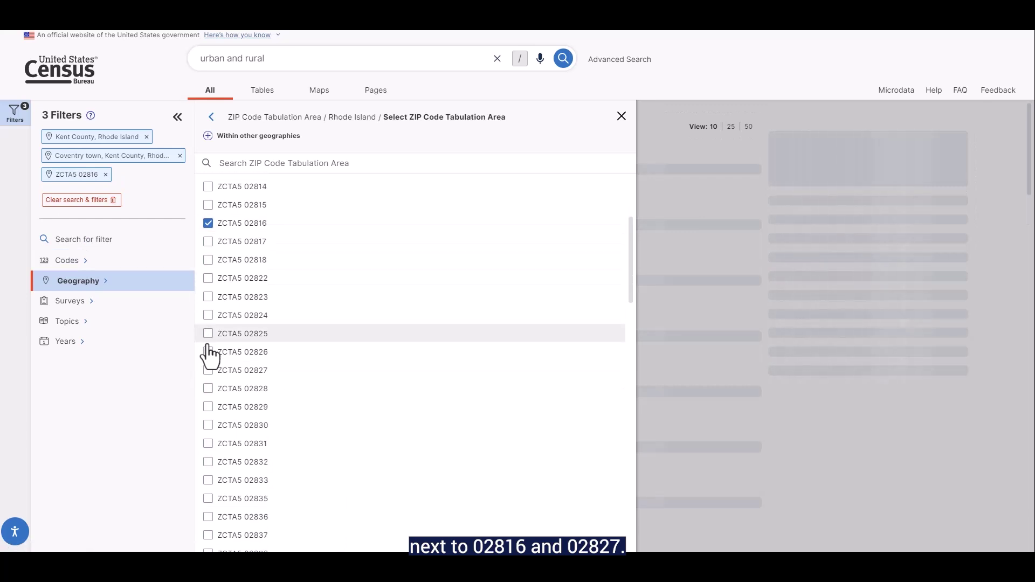
left_click(209, 371)
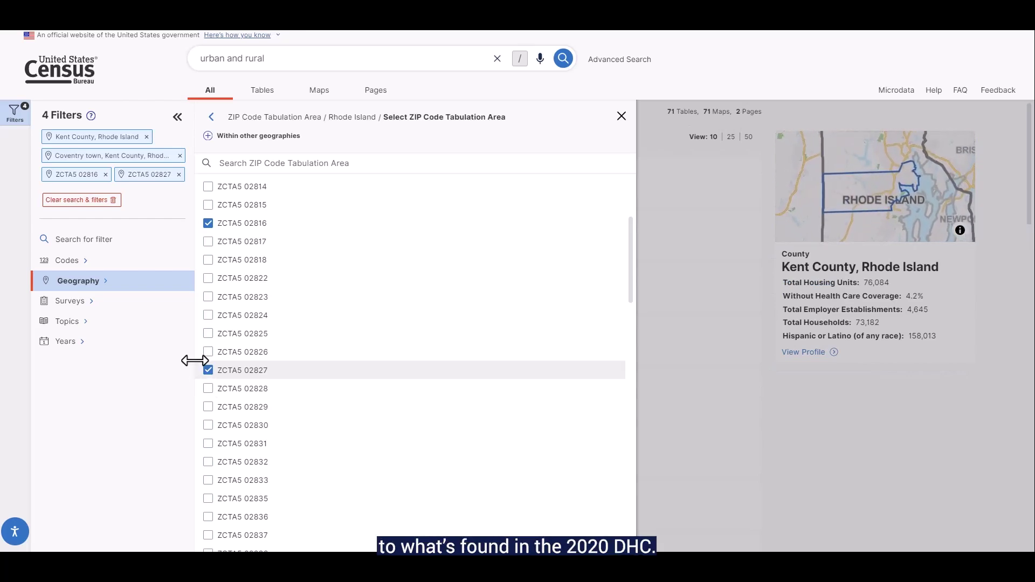
Add a Decennial Census Demographic and Housing Characteristics survey filter and view the narrowed results
left_click(163, 316)
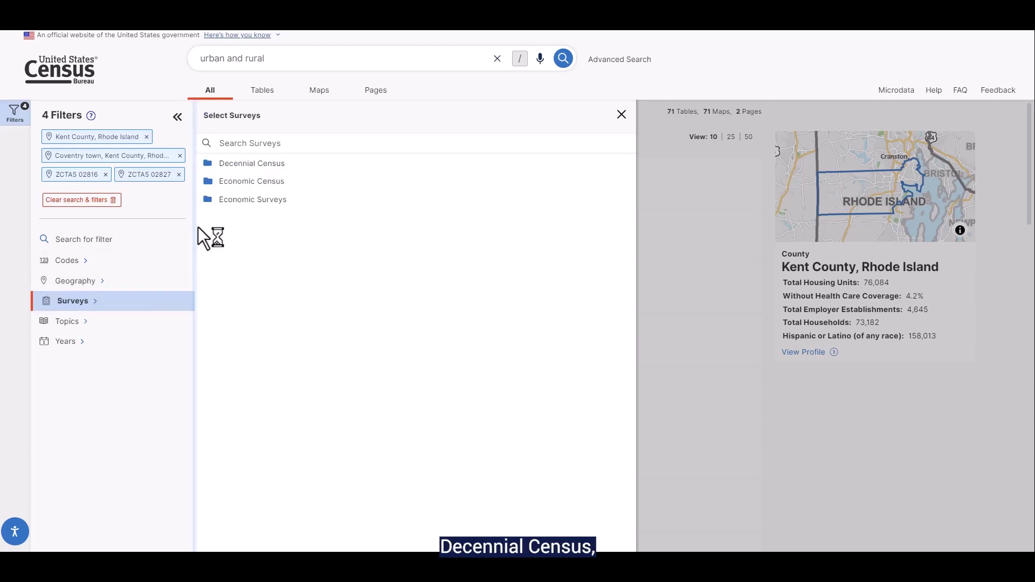
left_click(208, 169)
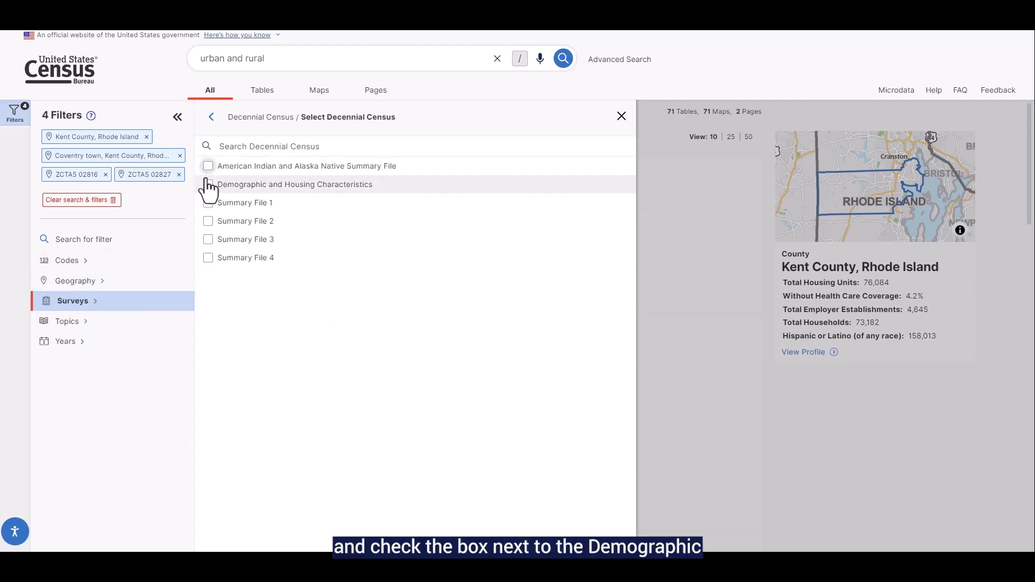
left_click(208, 187)
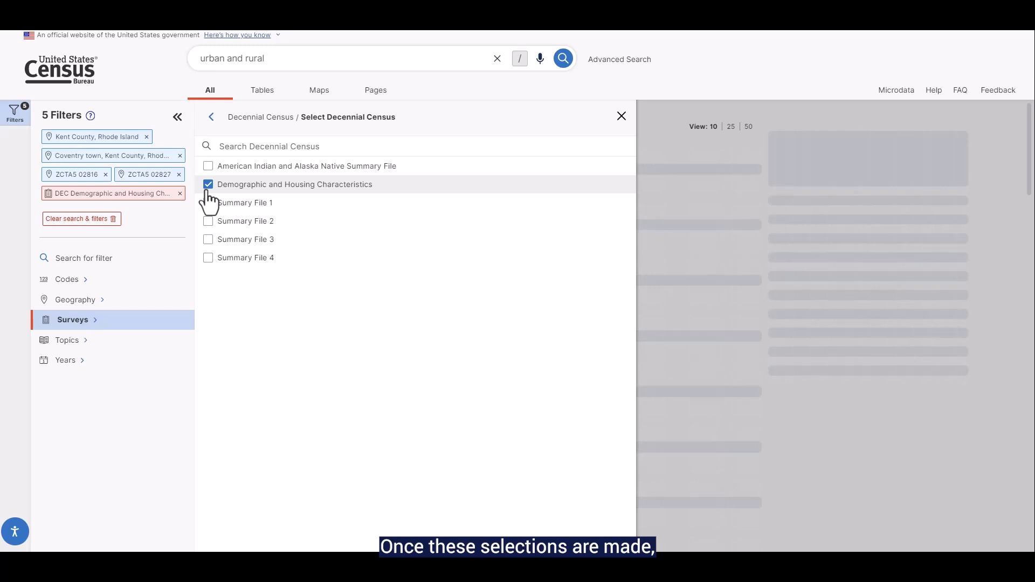
left_click(621, 117)
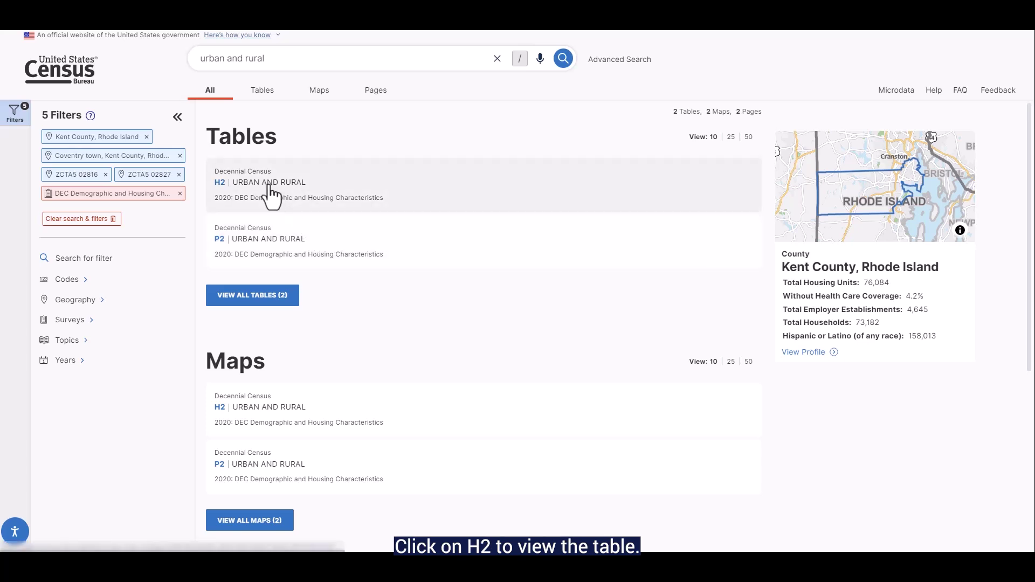
Review H2 urban housing units for Kent County, Coventry, ZCTA 02816 and rural units for ZCTA 02827
left_click(271, 196)
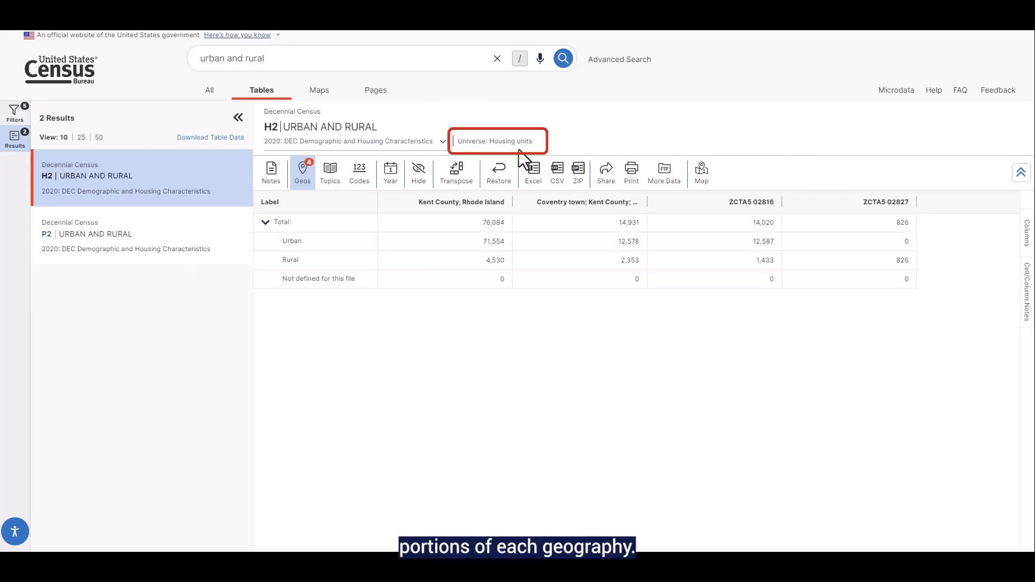
left_click(479, 246)
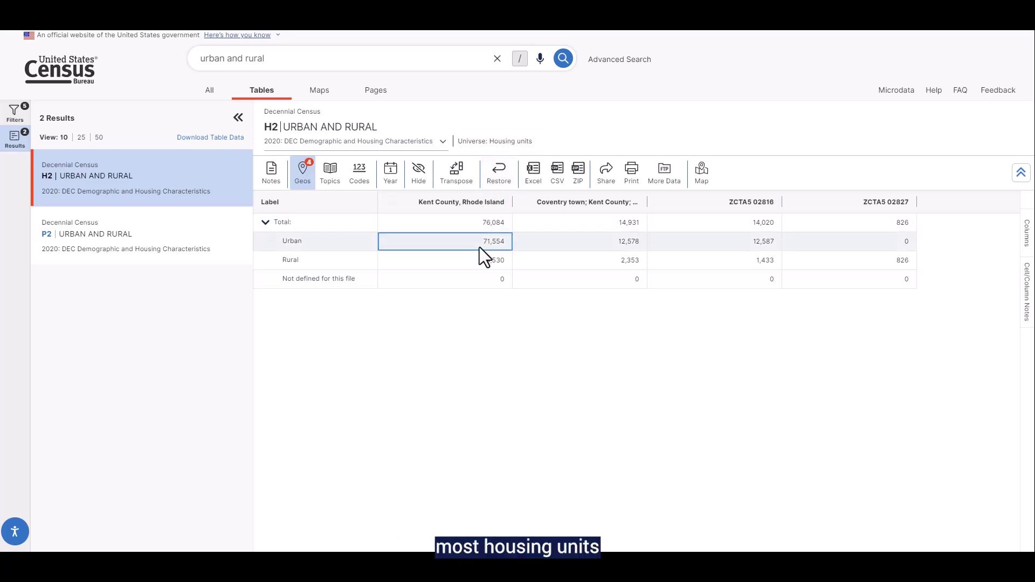
left_click(528, 244)
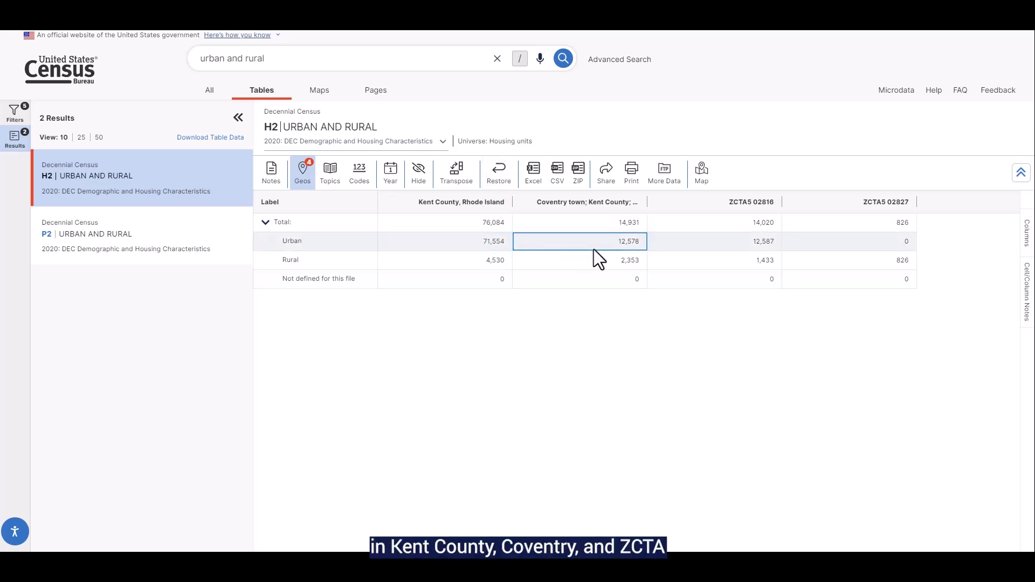
left_click(672, 247)
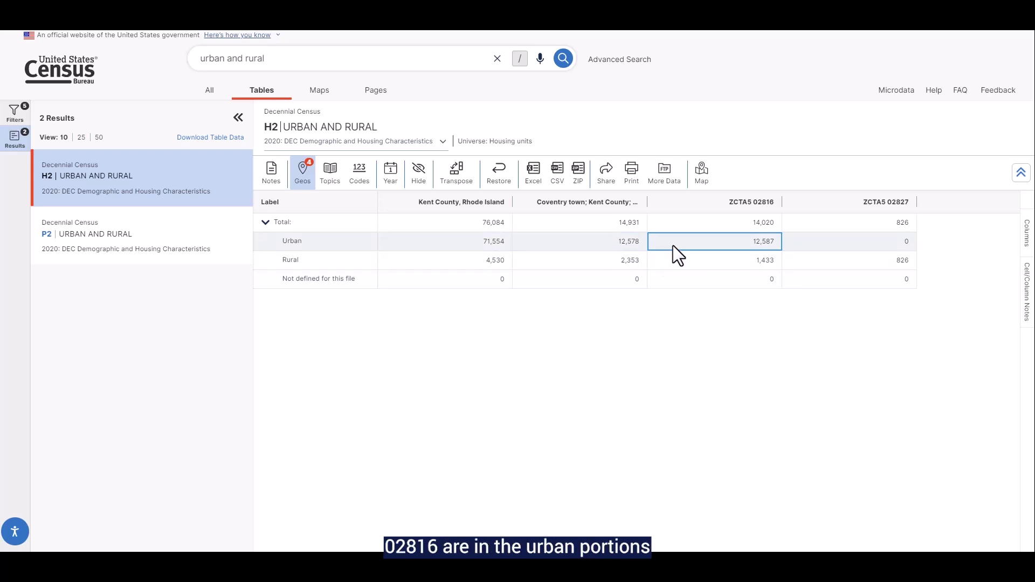
left_click(808, 261)
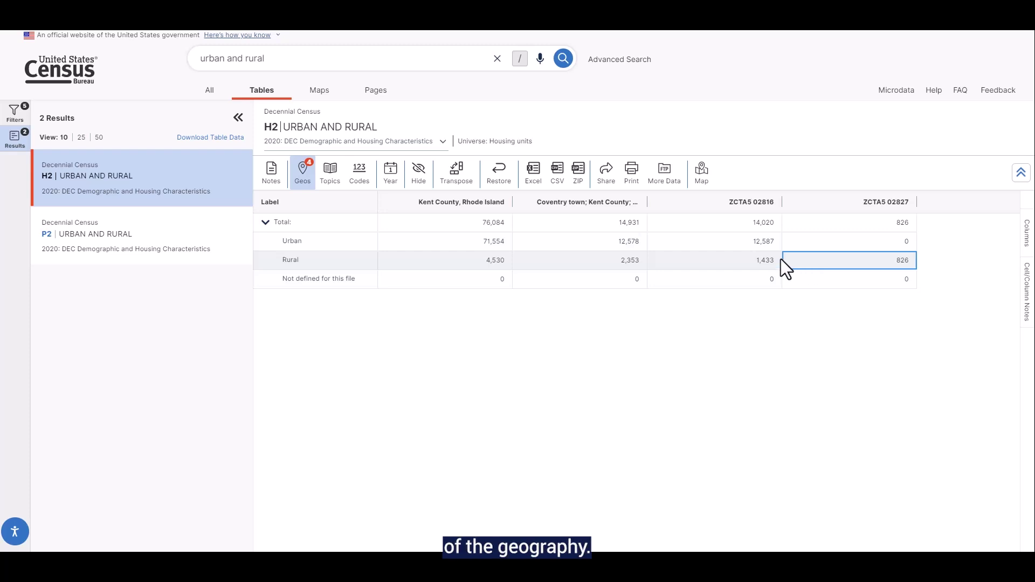
Review P2 urban population for Kent County, Coventry, ZCTA 02816 and rural population for ZCTA 02827
left_click(149, 244)
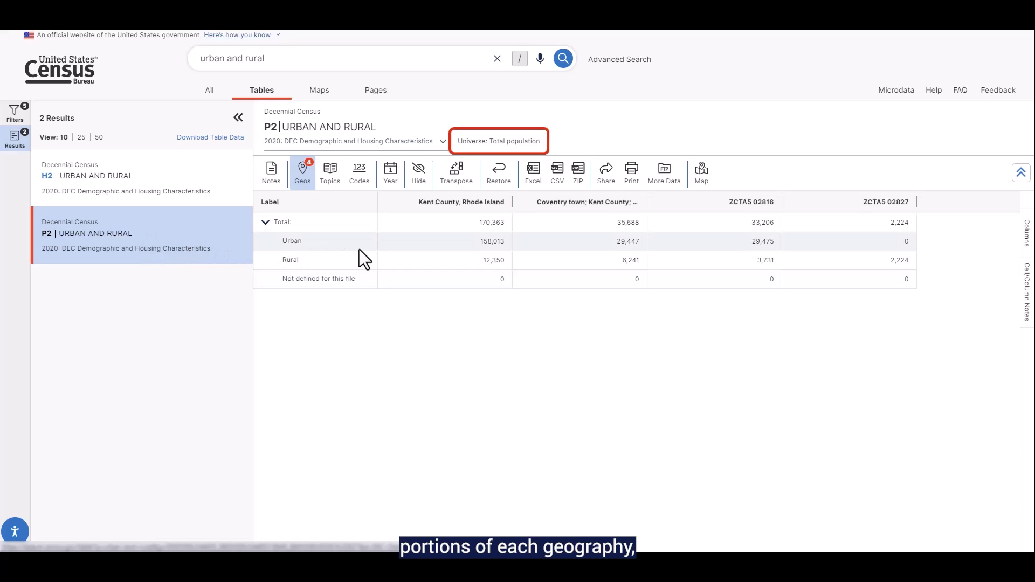
left_click(433, 244)
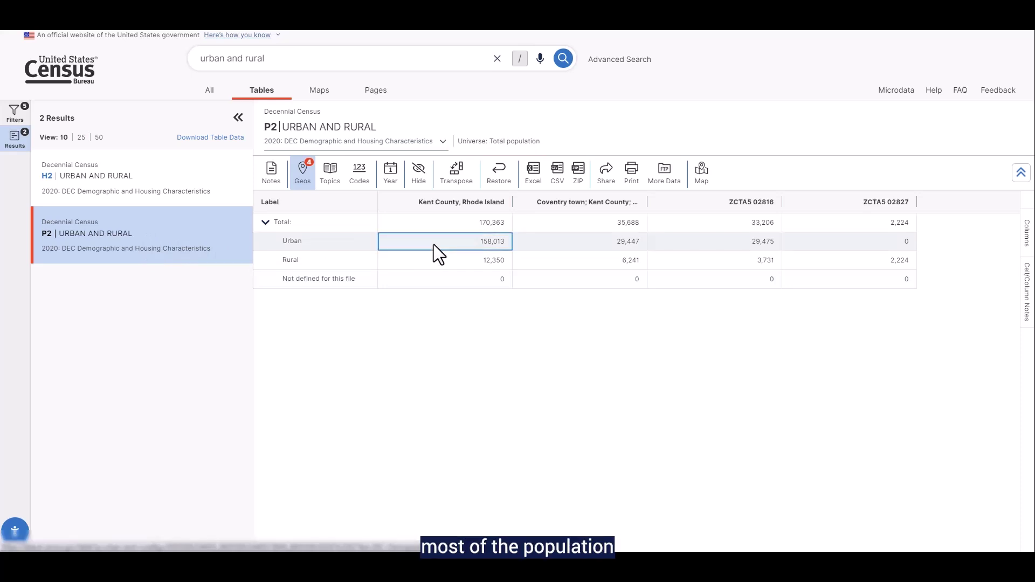
left_click(534, 246)
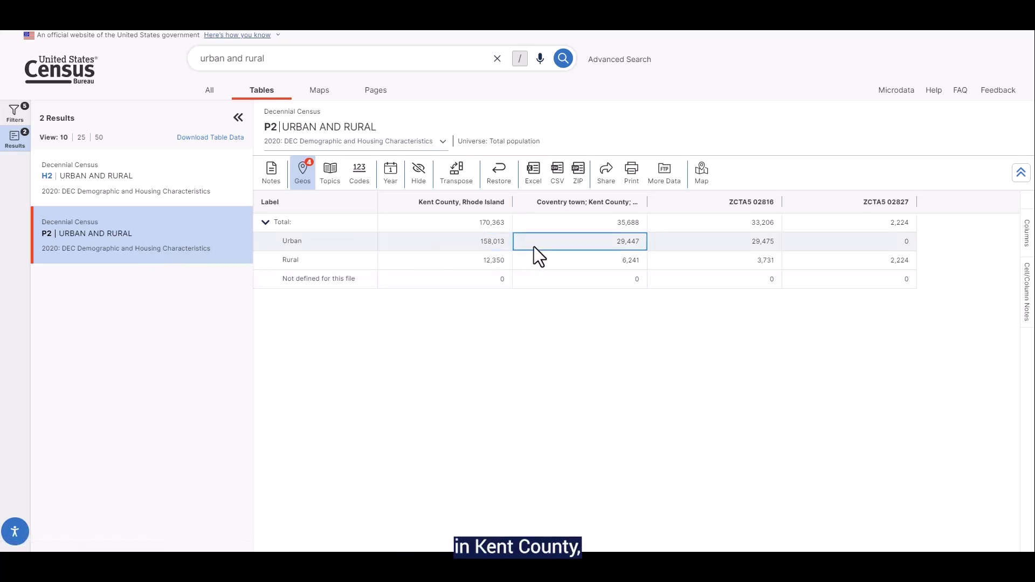
left_click(661, 241)
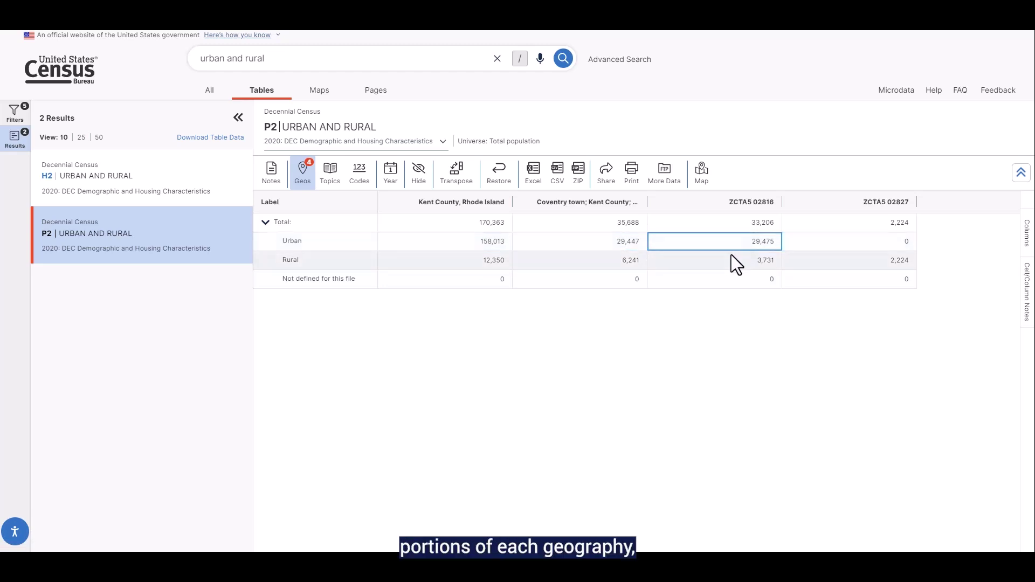
left_click(789, 261)
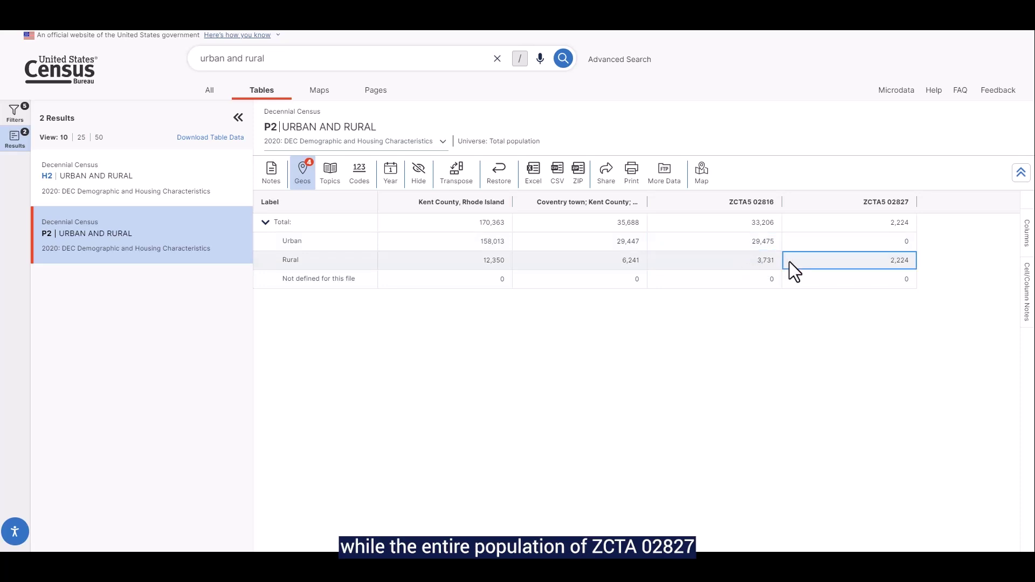